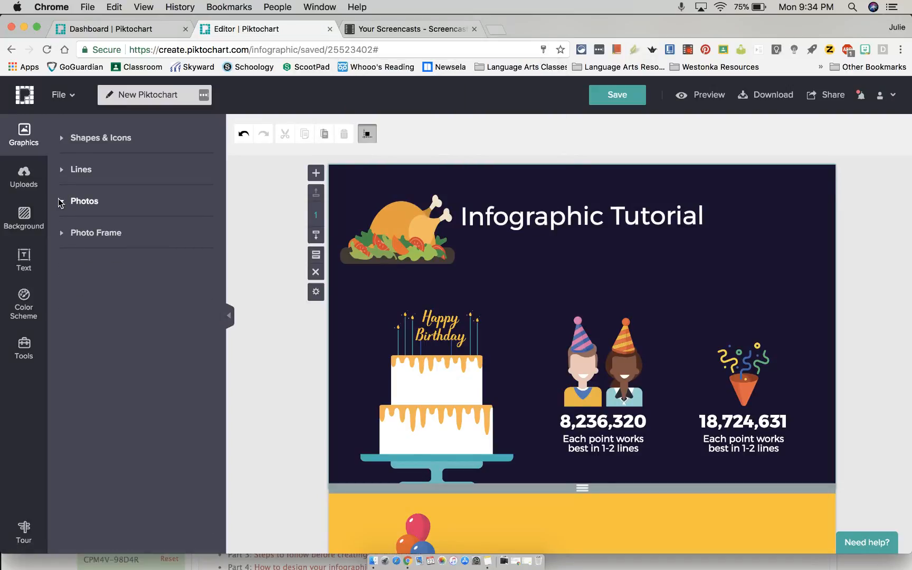
# Step: Browse the stock photo library and switch its category to Animals
pyautogui.click(61, 203)
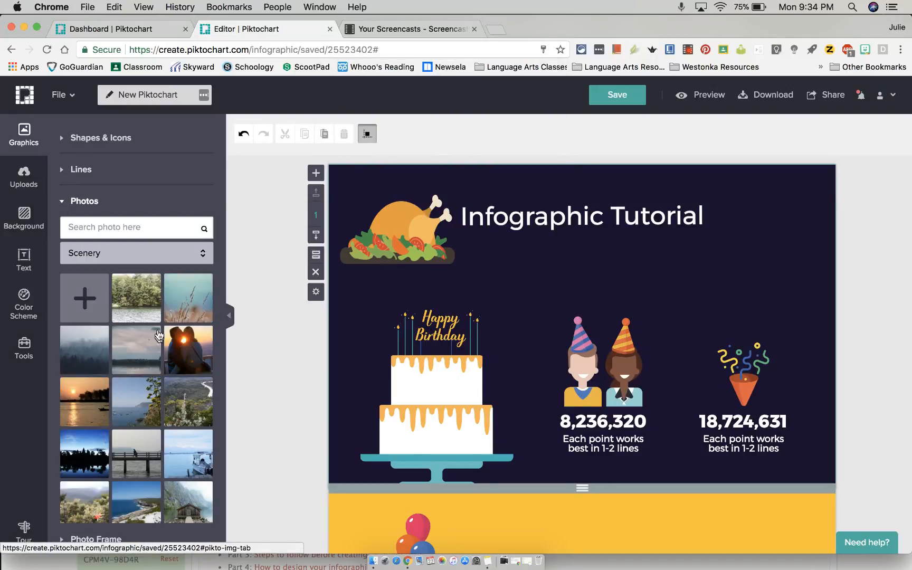
pyautogui.scroll(-2, 158, 336)
pyautogui.click(211, 248)
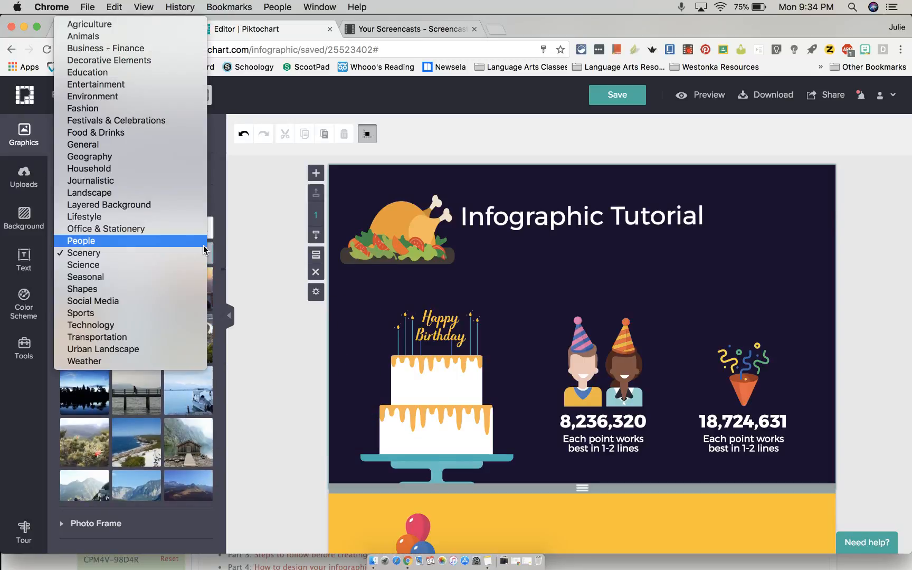
pyautogui.click(123, 36)
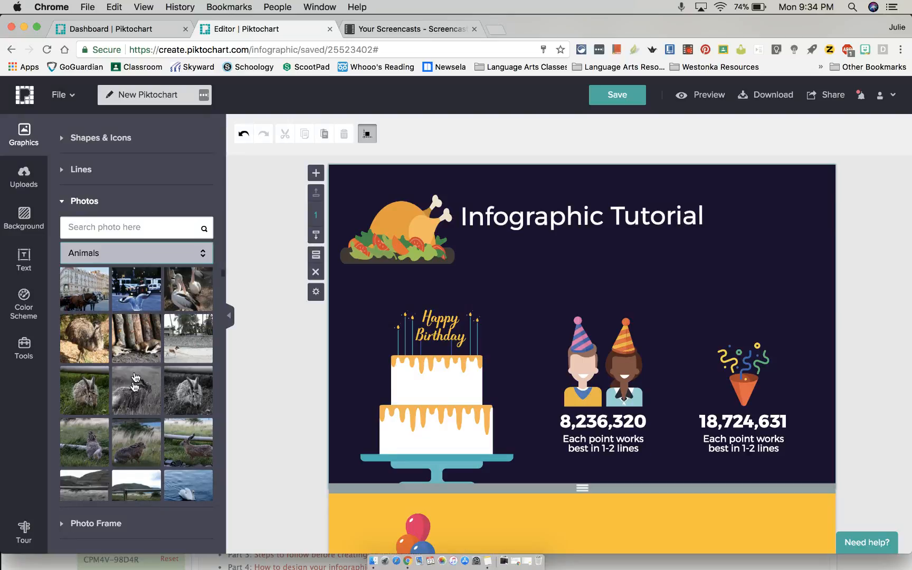
pyautogui.click(59, 204)
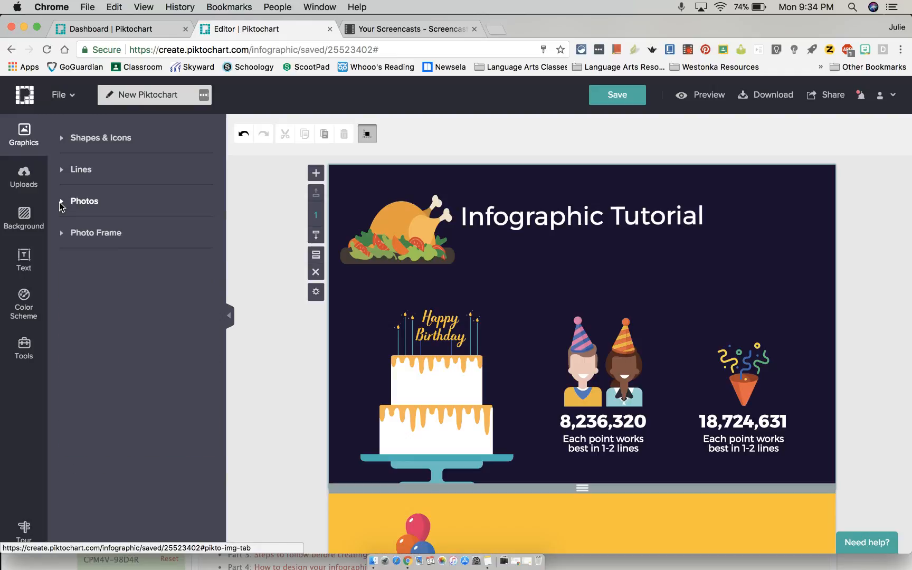
# Step: Try a wood-textured letter K photo frame on the first block, and delete it again
pyautogui.click(63, 235)
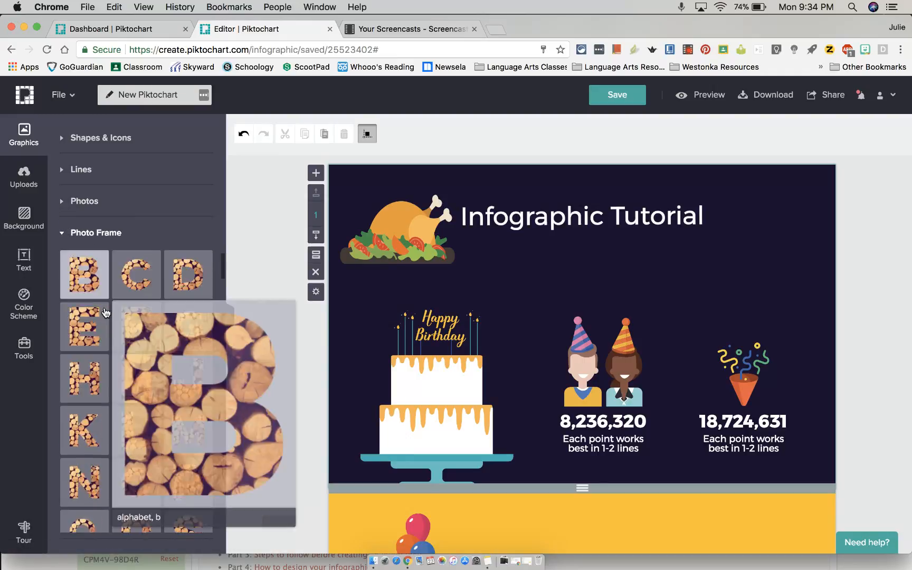
pyautogui.scroll(-3, 90, 338)
pyautogui.click(93, 355)
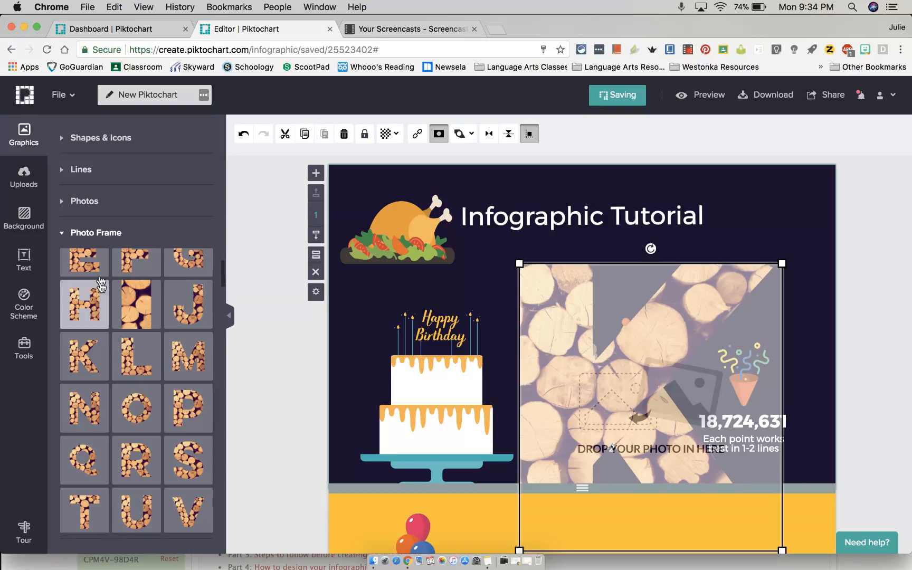
pyautogui.click(64, 238)
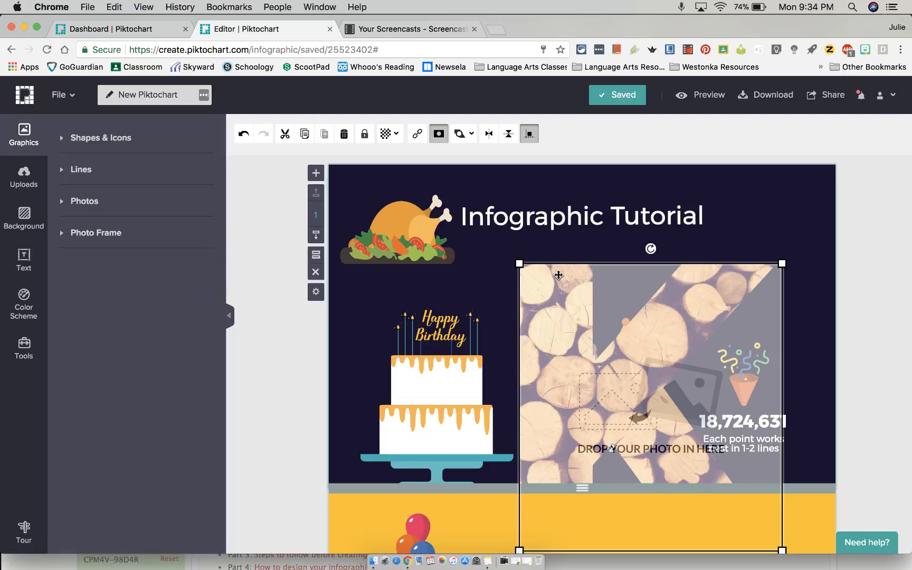
pyautogui.press('Delete')
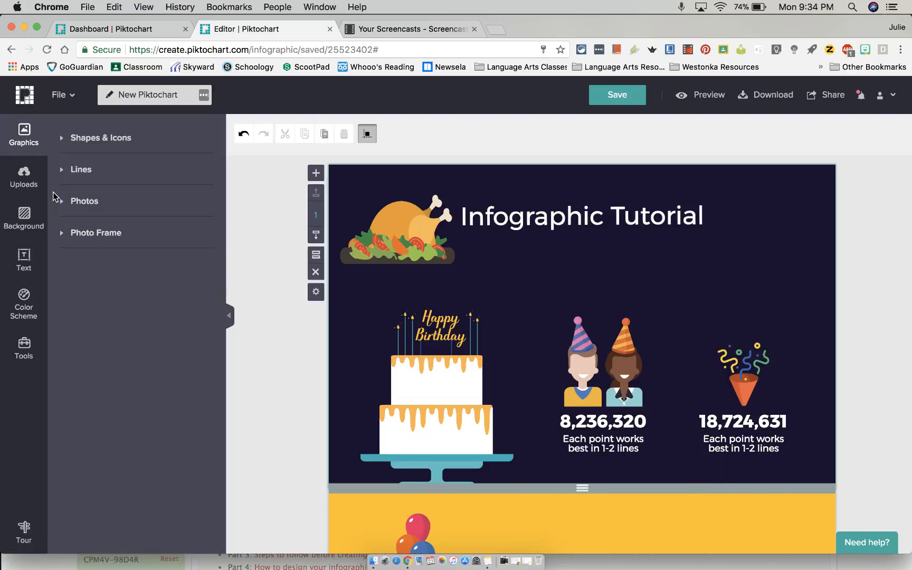
# Step: Open the image upload area and dismiss the notice about GIF and SVG support
pyautogui.click(25, 173)
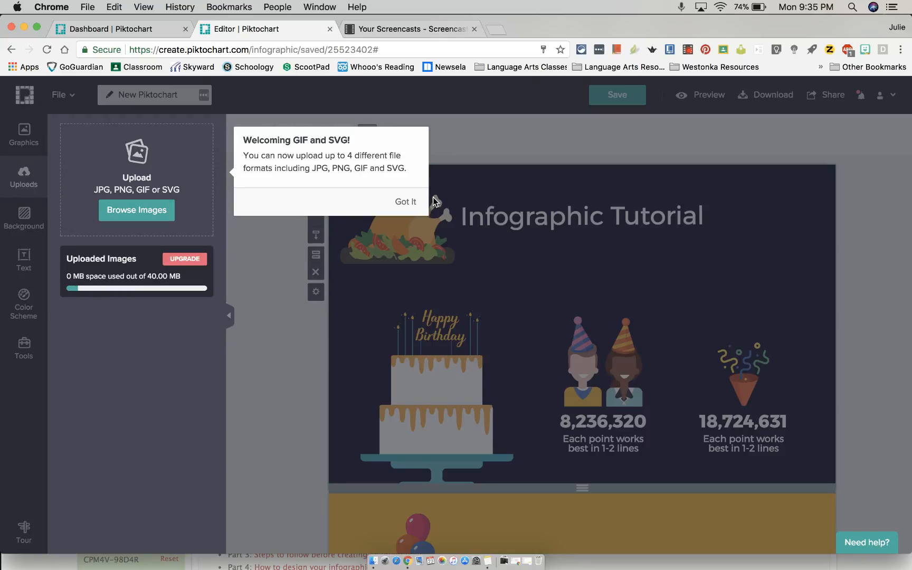
pyautogui.click(406, 201)
# Step: Try red-striped, green-striped, confetti and dotted background images on the first block
pyautogui.click(22, 219)
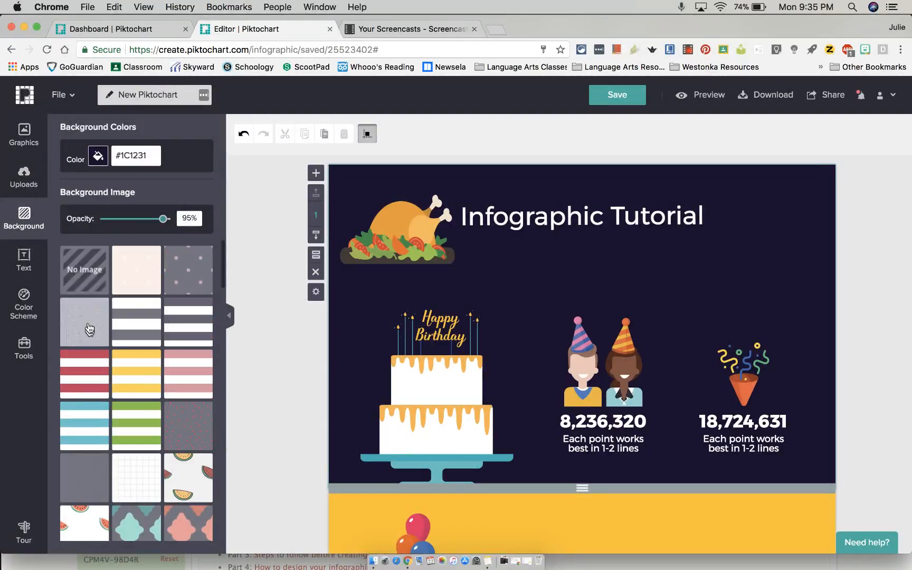
pyautogui.click(94, 376)
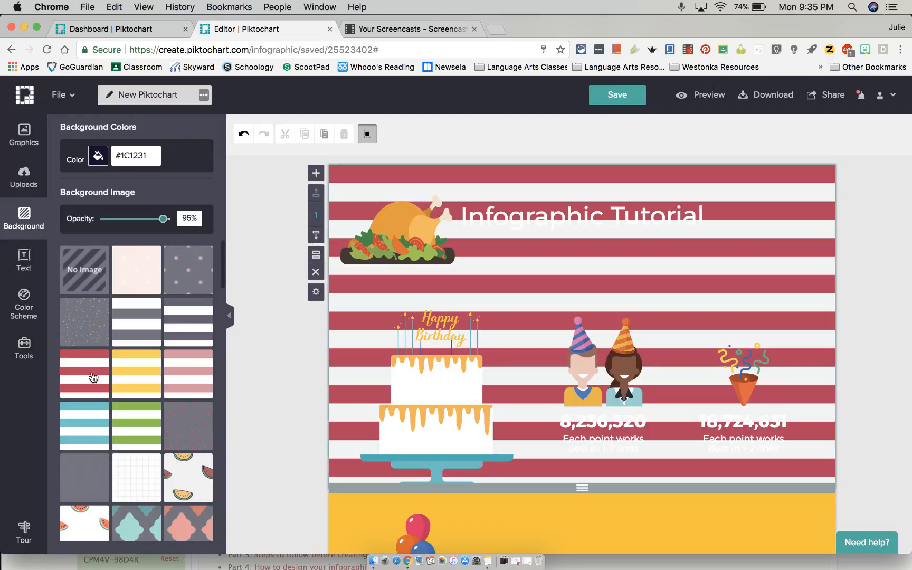
pyautogui.click(127, 437)
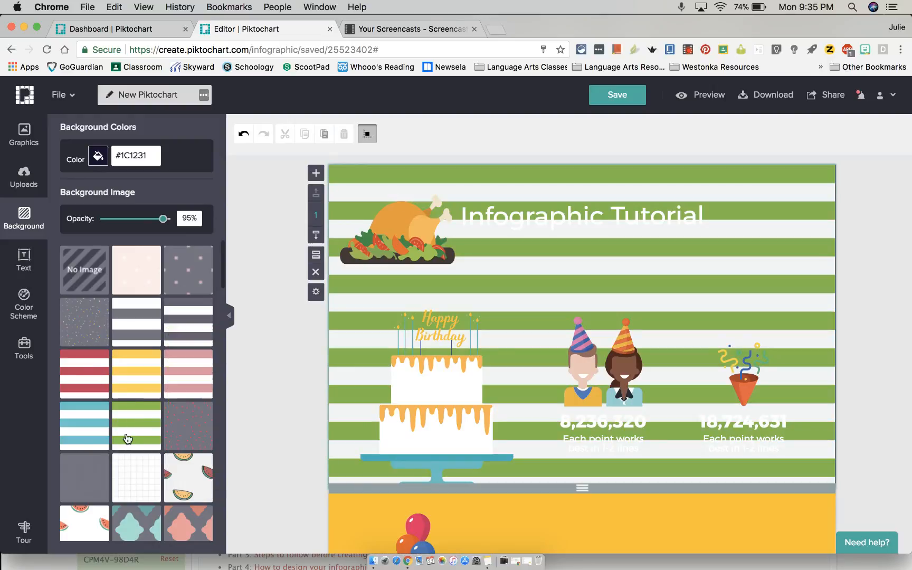
pyautogui.click(185, 276)
pyautogui.click(104, 316)
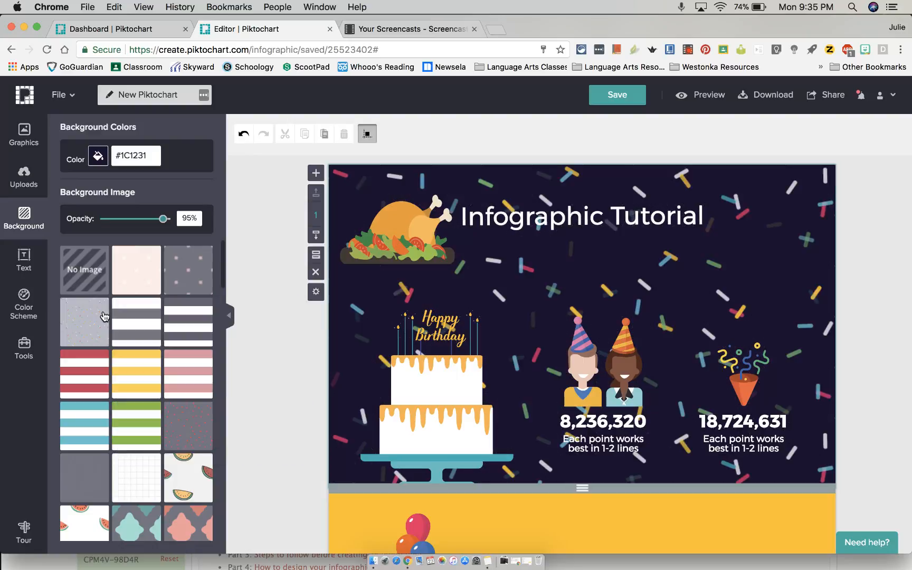
pyautogui.click(185, 271)
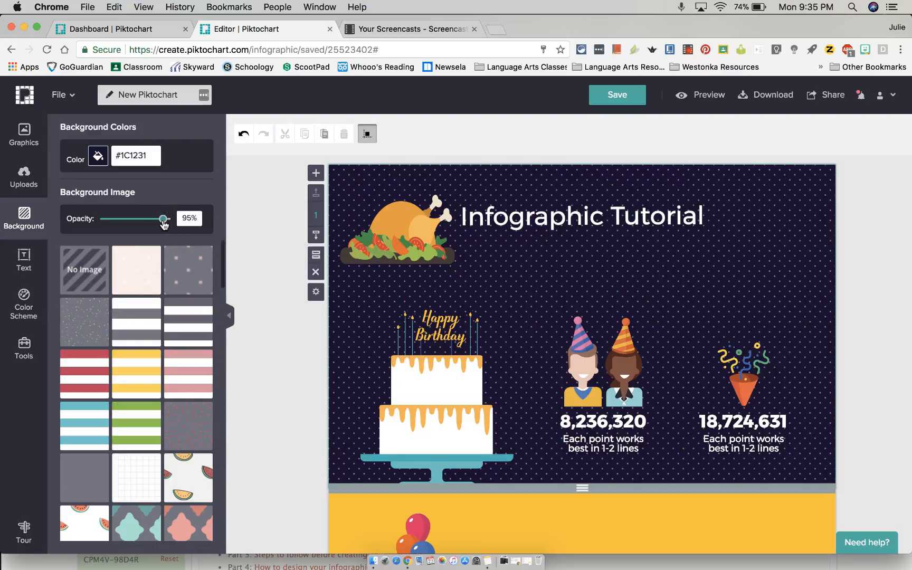
# Step: Set the first block's background image opacity to 52% and apply the multicolored zigzag pattern
pyautogui.moveTo(164, 224); pyautogui.dragTo(138, 225)
pyautogui.scroll(-1, 116, 242)
pyautogui.scroll(-15, 116, 242)
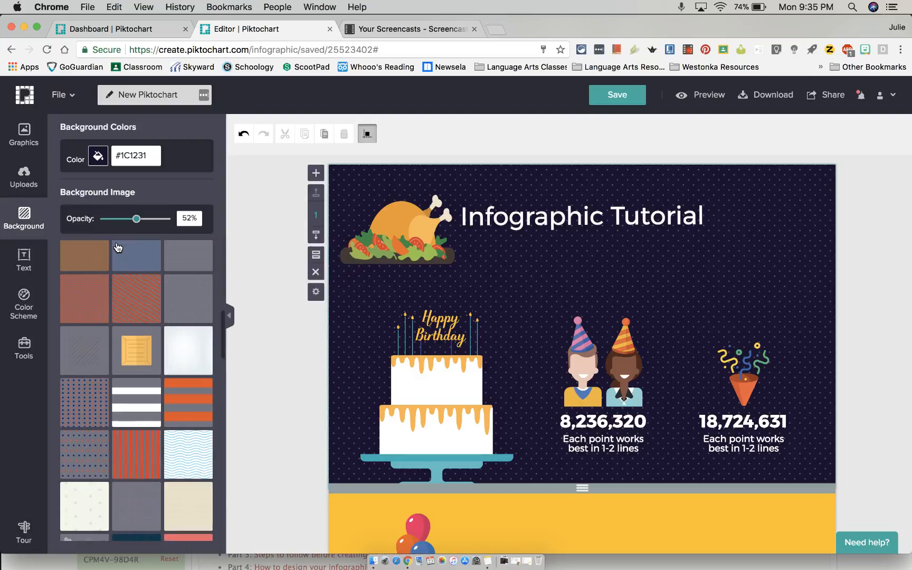
pyautogui.scroll(-10, 106, 332)
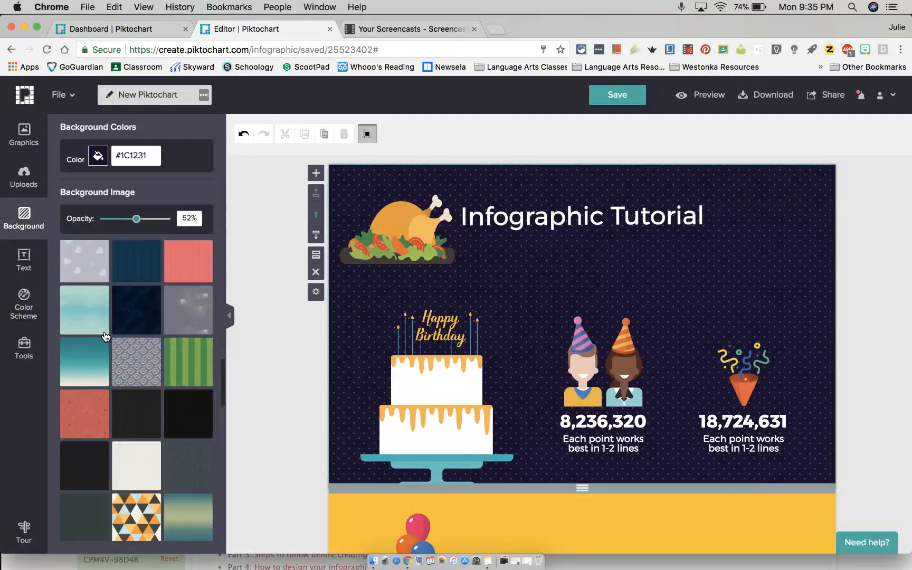
pyautogui.click(143, 439)
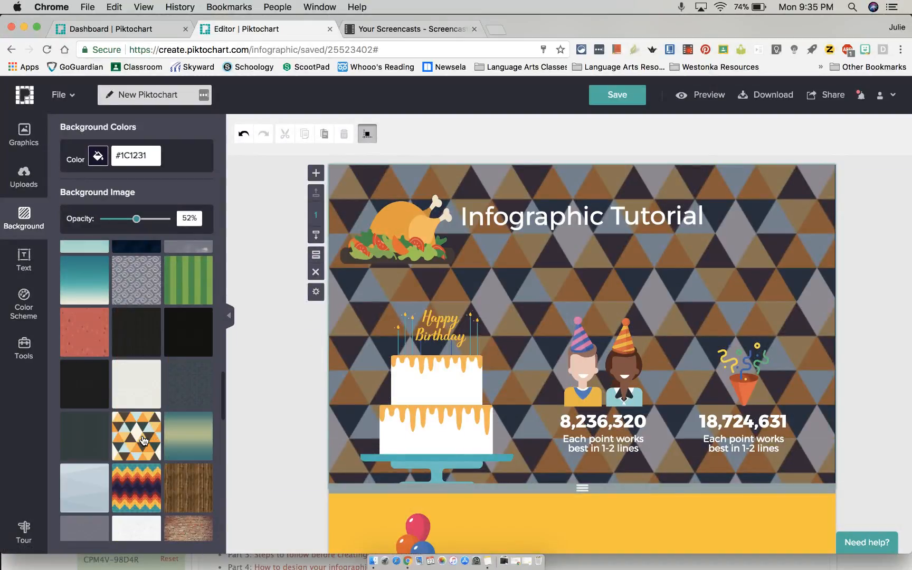
pyautogui.click(139, 493)
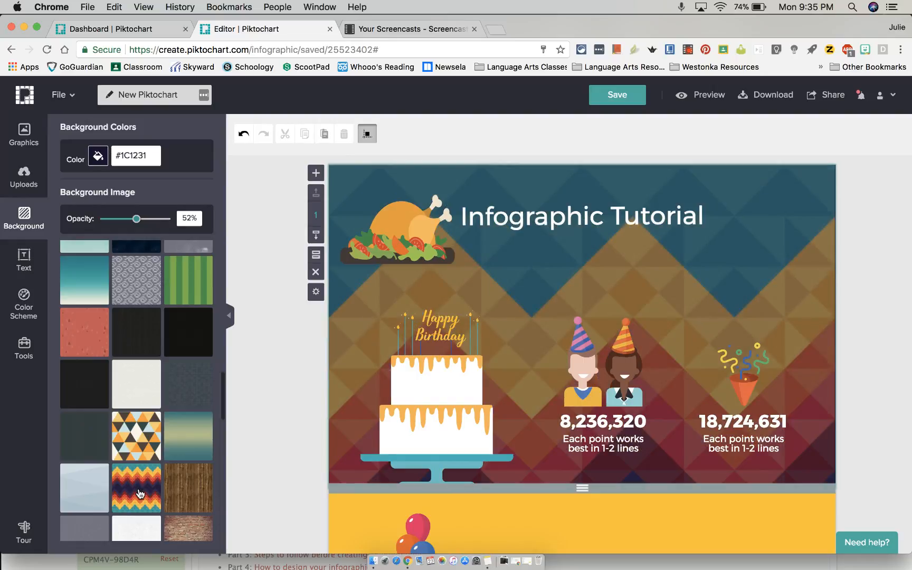
# Step: Browse the text frames, try the yellow Business Agreement handshake frame on the first block, and delete it again
pyautogui.click(24, 255)
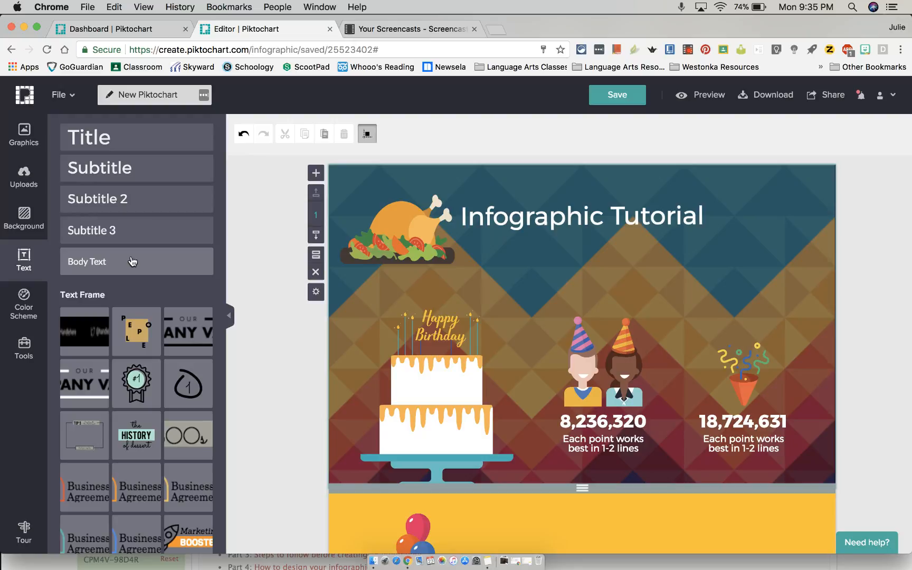
pyautogui.scroll(-3, 179, 361)
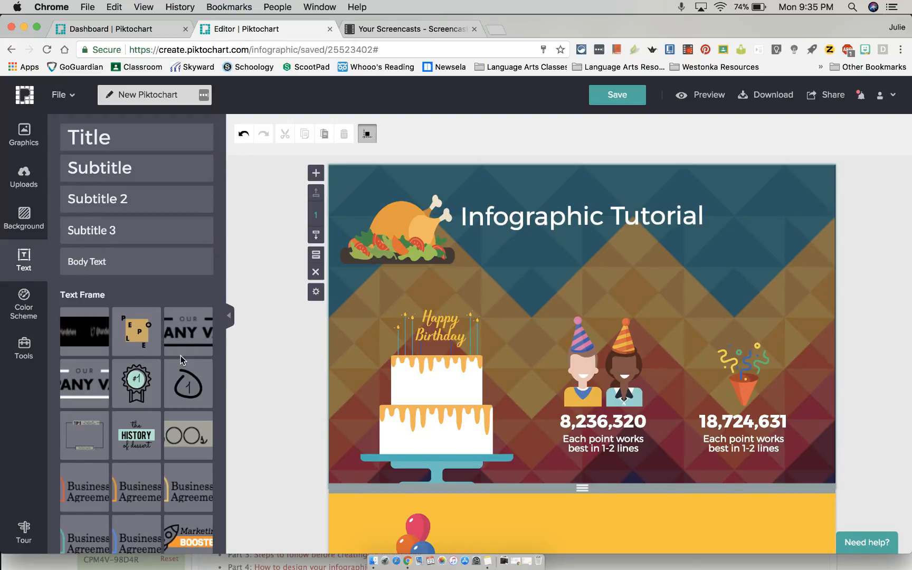
pyautogui.scroll(-6, 179, 361)
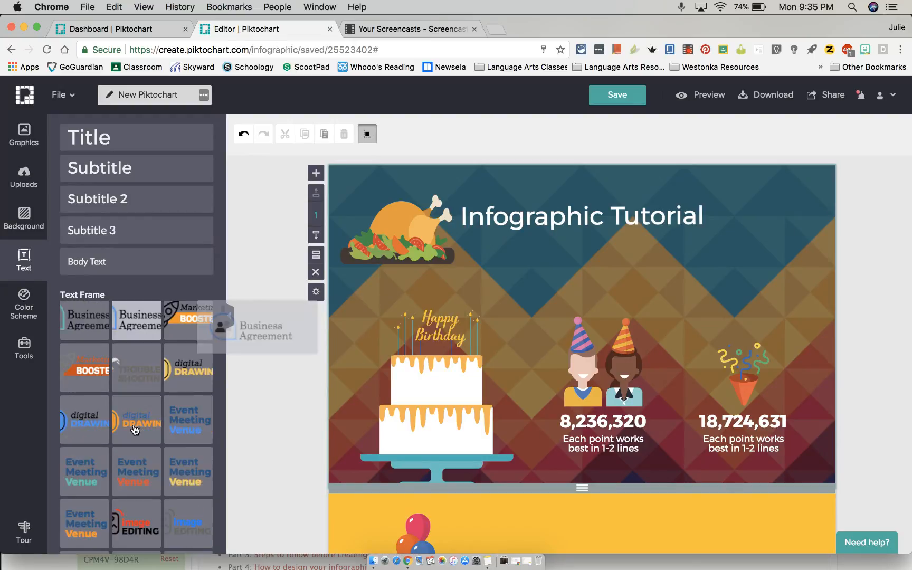
pyautogui.scroll(-6, 136, 430)
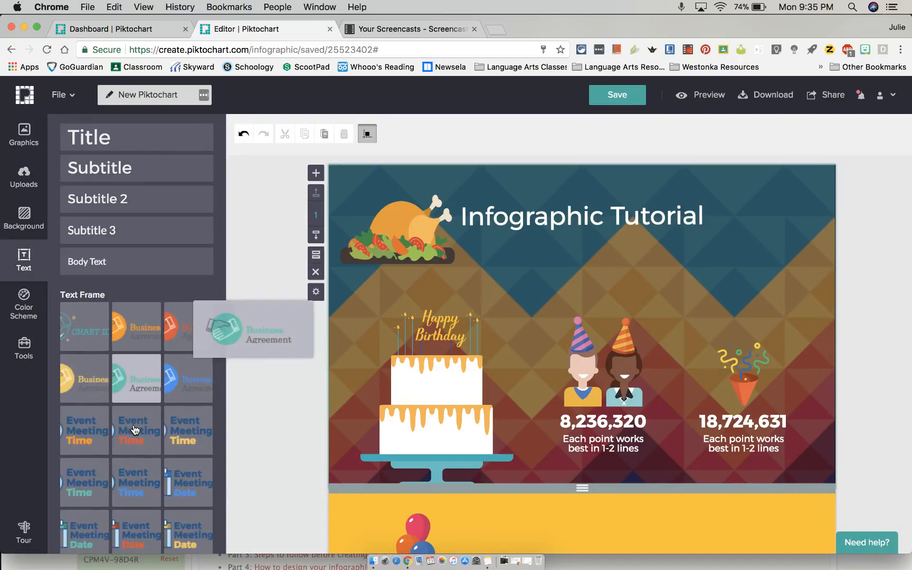
pyautogui.click(79, 385)
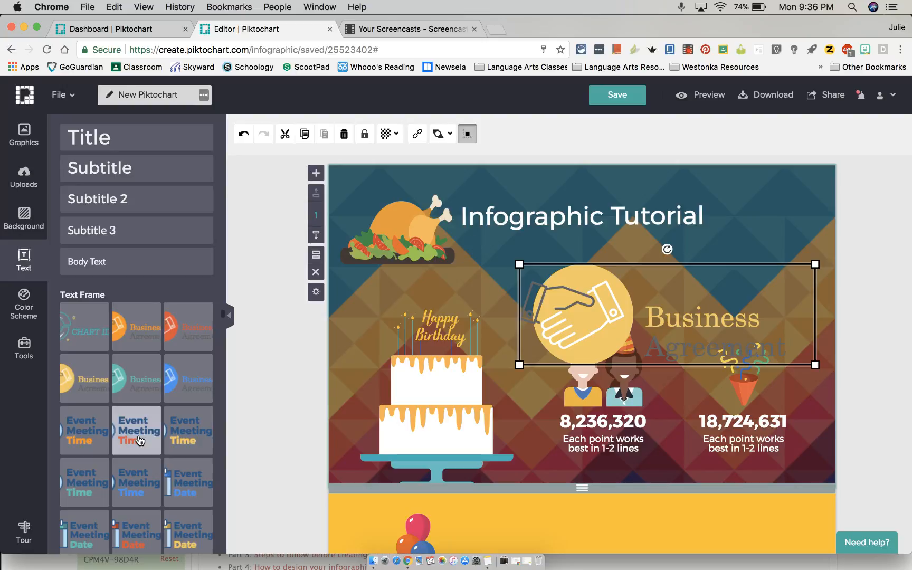
pyautogui.scroll(-5, 111, 466)
pyautogui.scroll(-2, 111, 466)
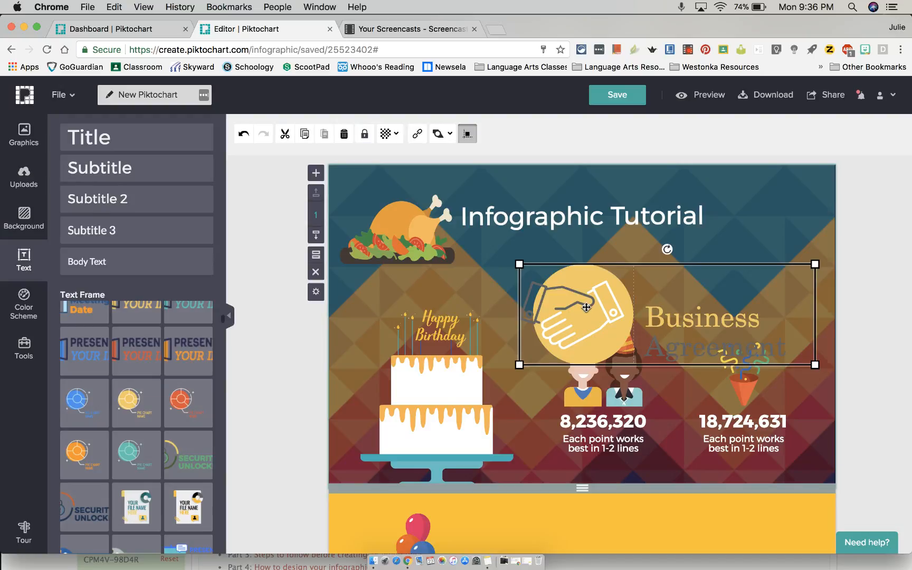
pyautogui.press('Delete')
# Step: Look over the color scheme options and the chart, map and video tools, and return to the graphics library
pyautogui.click(24, 312)
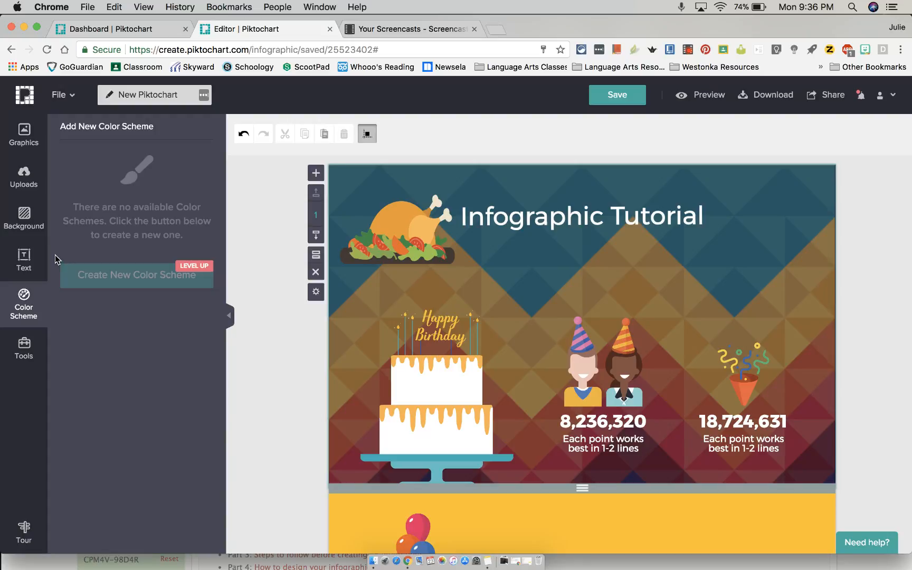
pyautogui.click(23, 349)
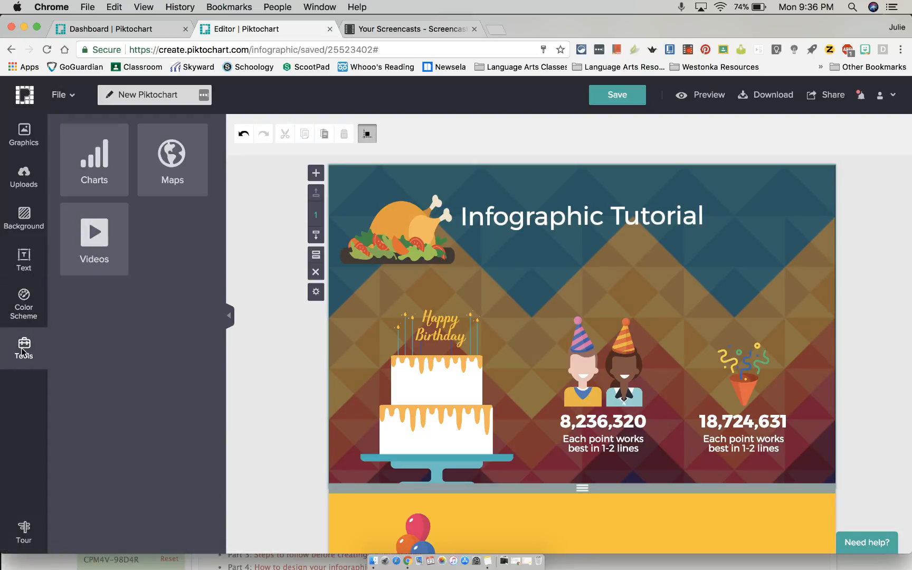
pyautogui.click(18, 139)
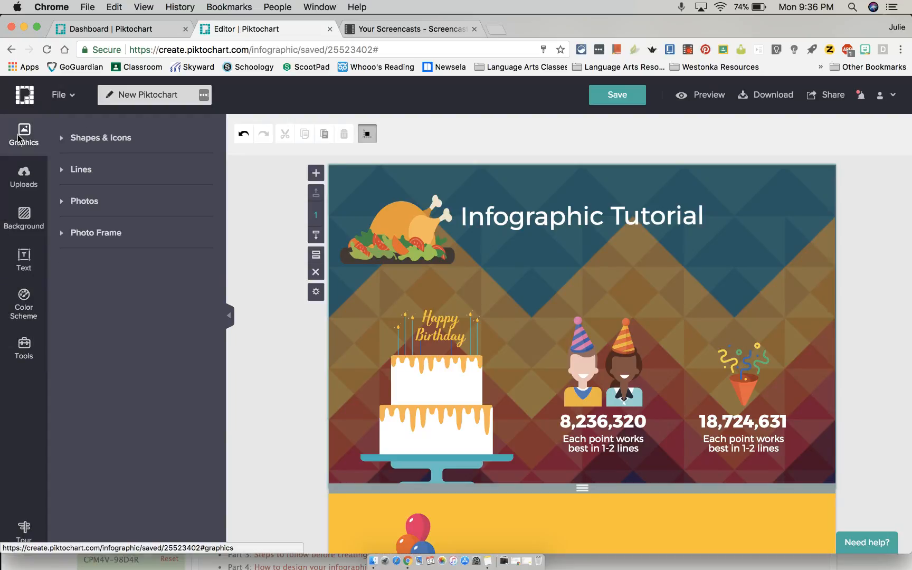
# Step: Review the font and size choices for the "Infographic Tutorial" title, and bring the title to the front
pyautogui.click(523, 223)
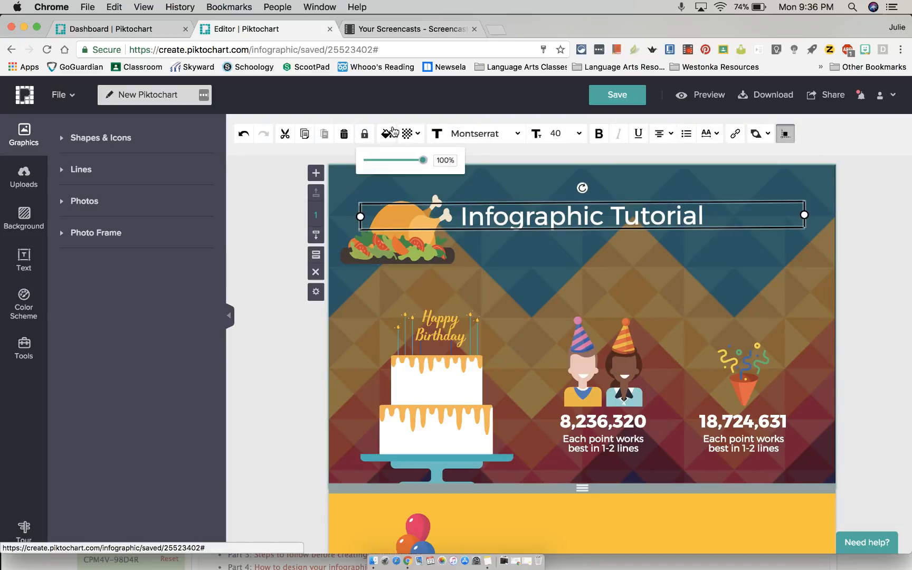
pyautogui.click(478, 135)
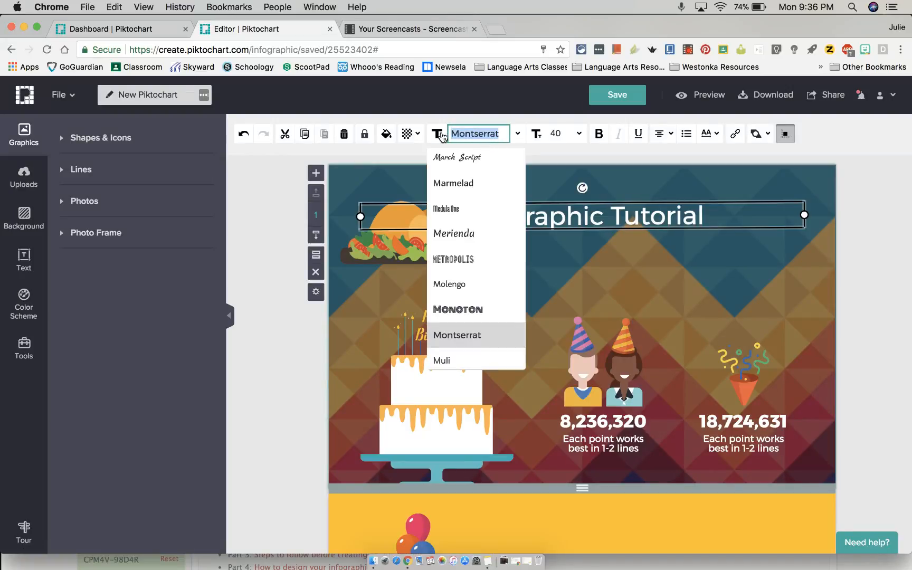
pyautogui.press('Escape')
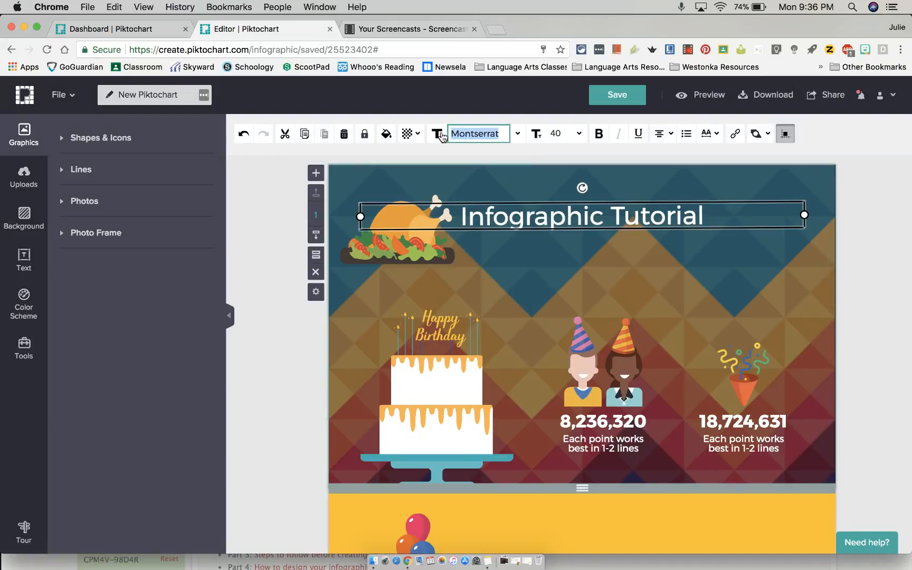
pyautogui.click(562, 135)
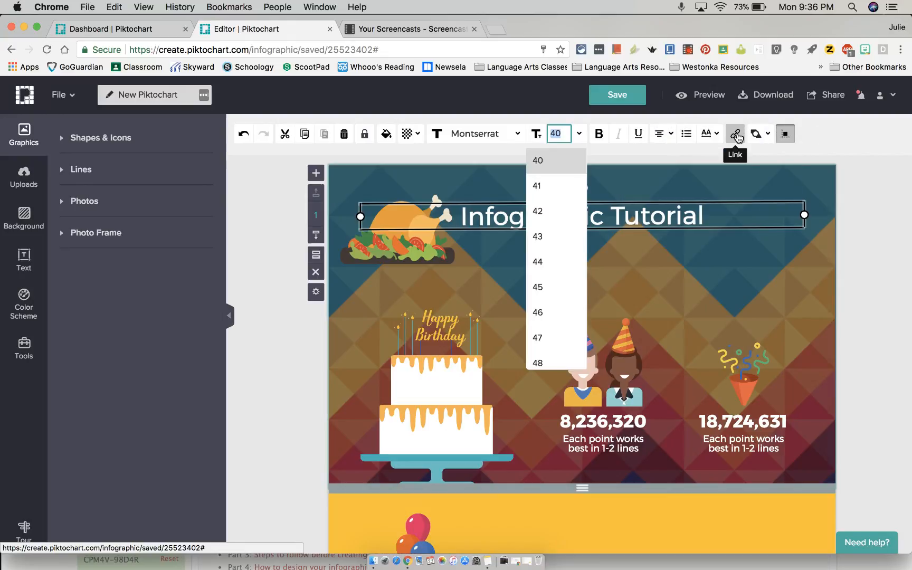
pyautogui.moveTo(761, 140)
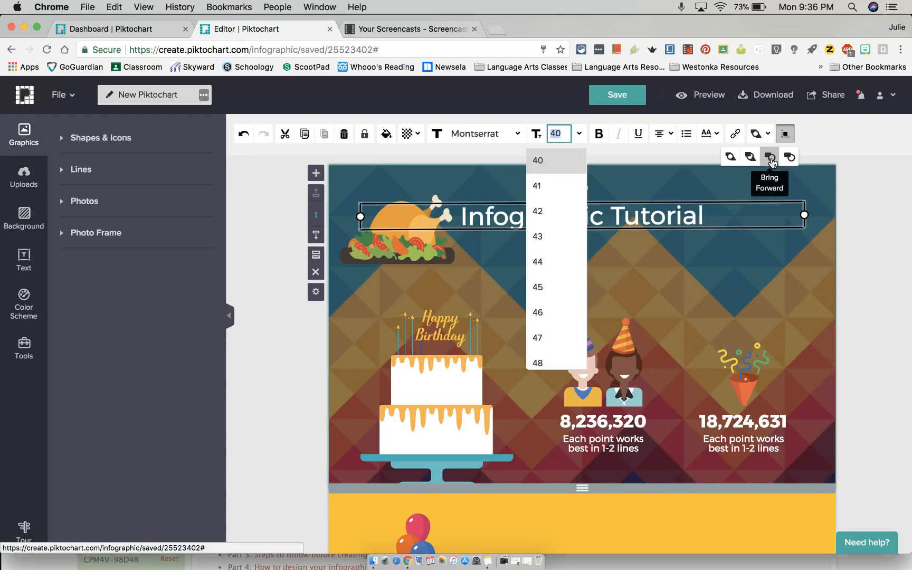
pyautogui.click(790, 158)
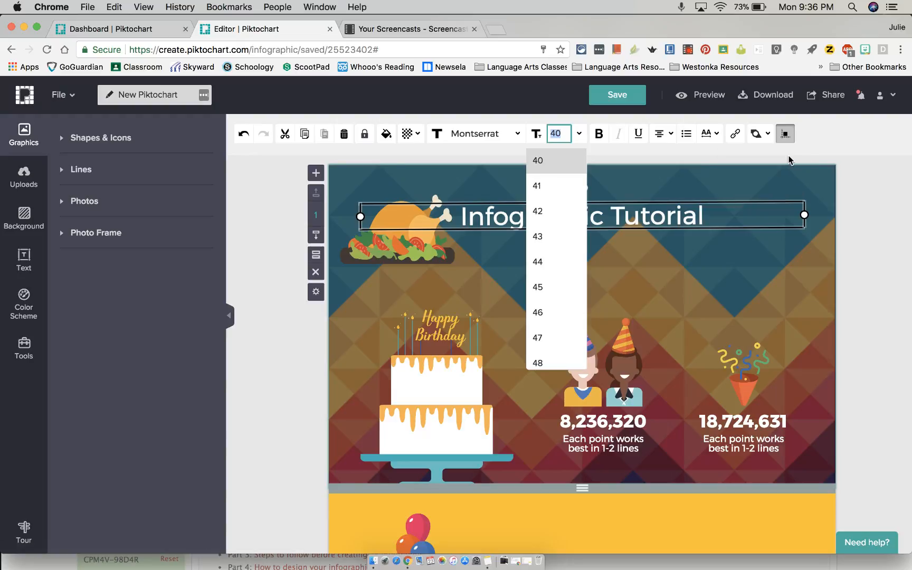
# Step: Deselect the title, save the infographic and preview it
pyautogui.click(345, 135)
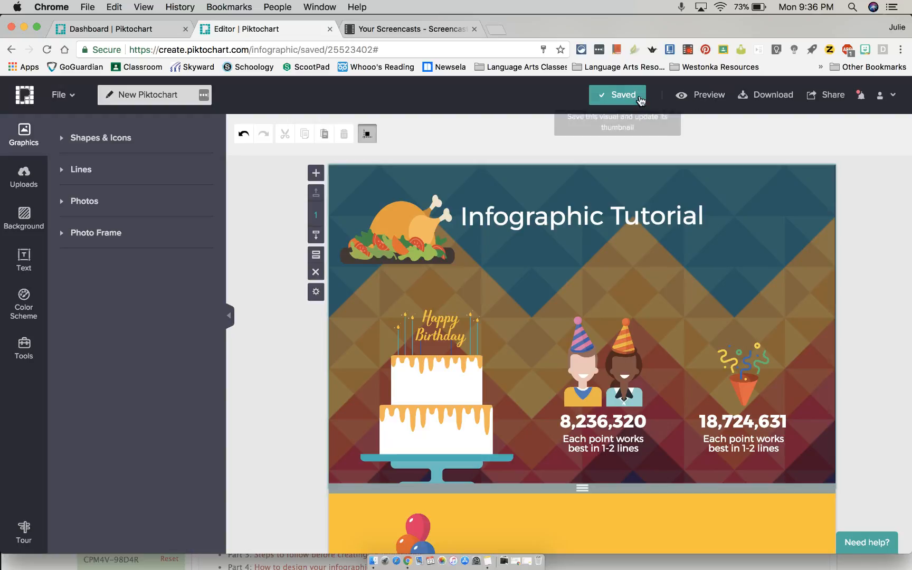
pyautogui.click(692, 96)
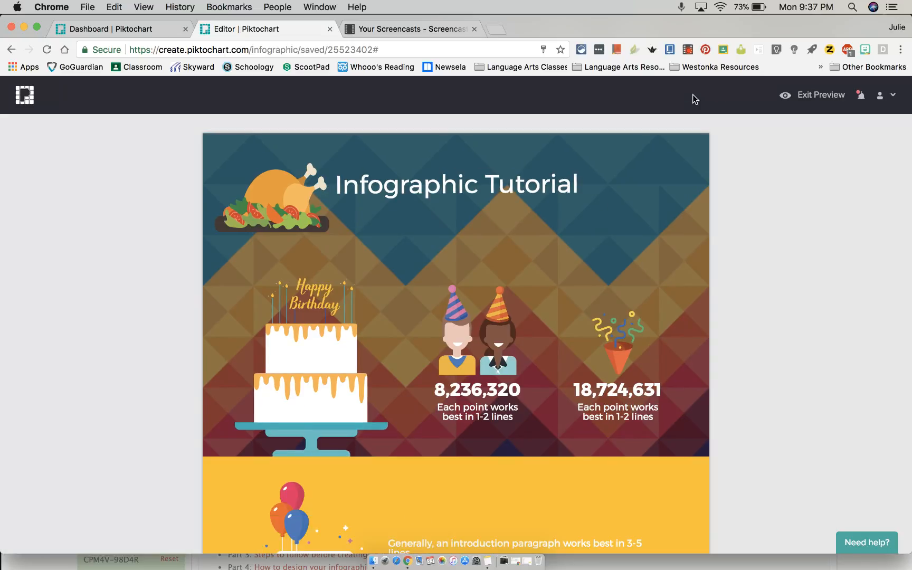
# Step: Look through the previewed infographic from the title block to the lower topic blocks, and exit the preview
pyautogui.scroll(-15, 613, 266)
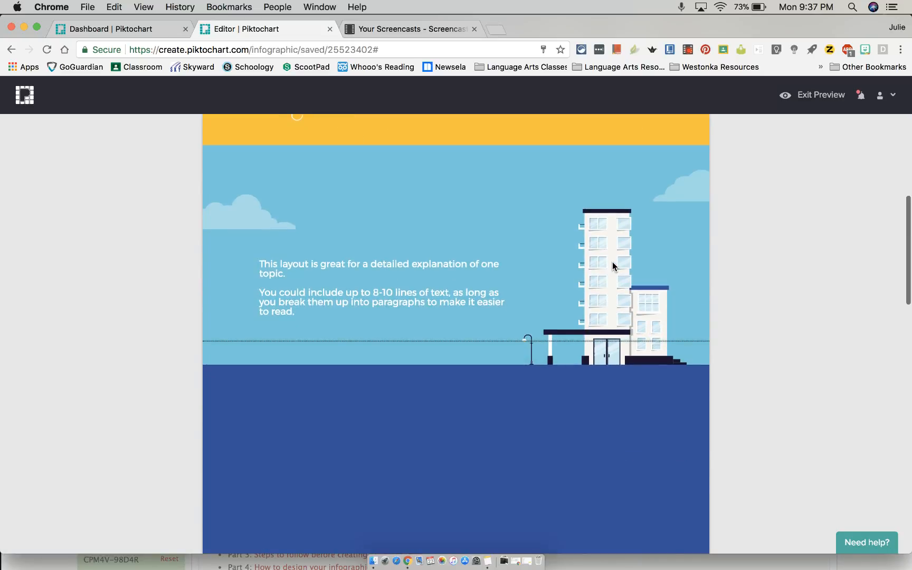
pyautogui.scroll(-12, 612, 263)
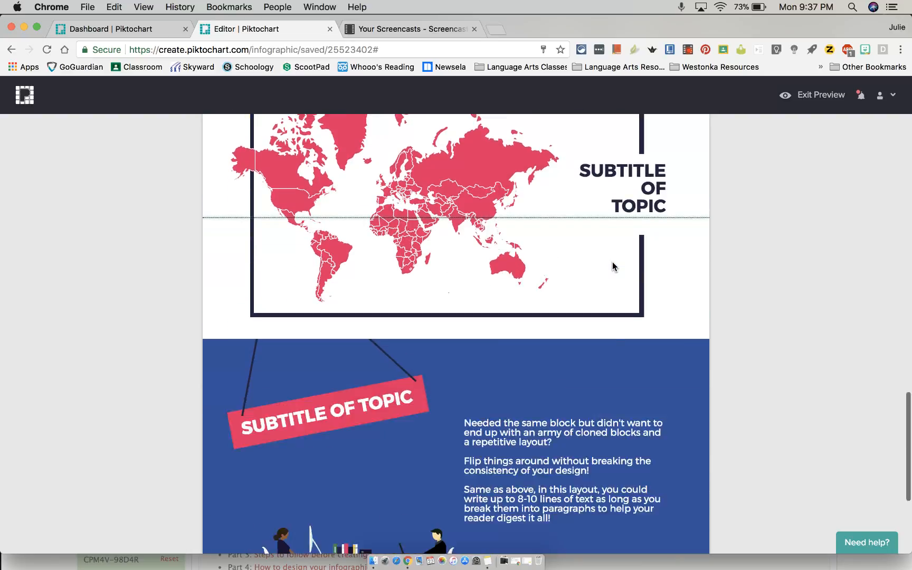
pyautogui.scroll(20, 613, 261)
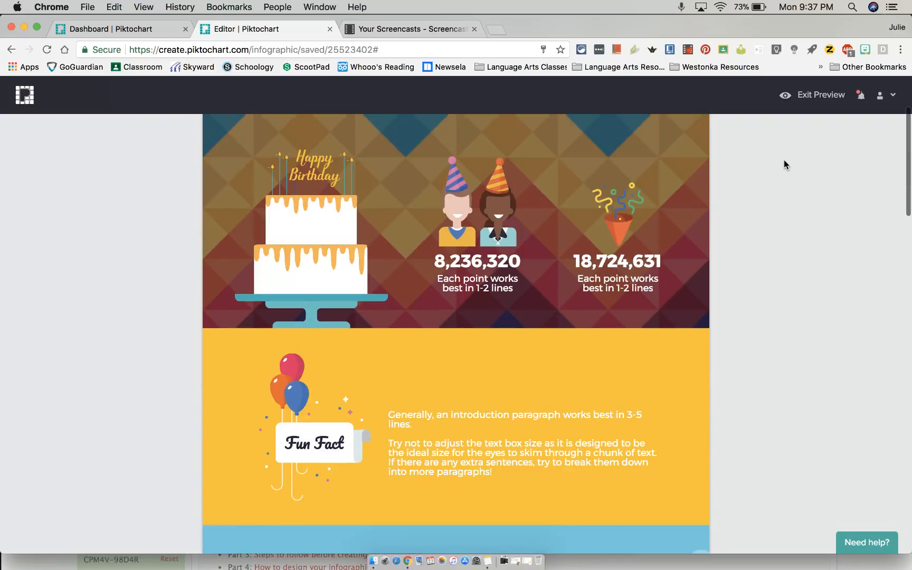
pyautogui.click(816, 95)
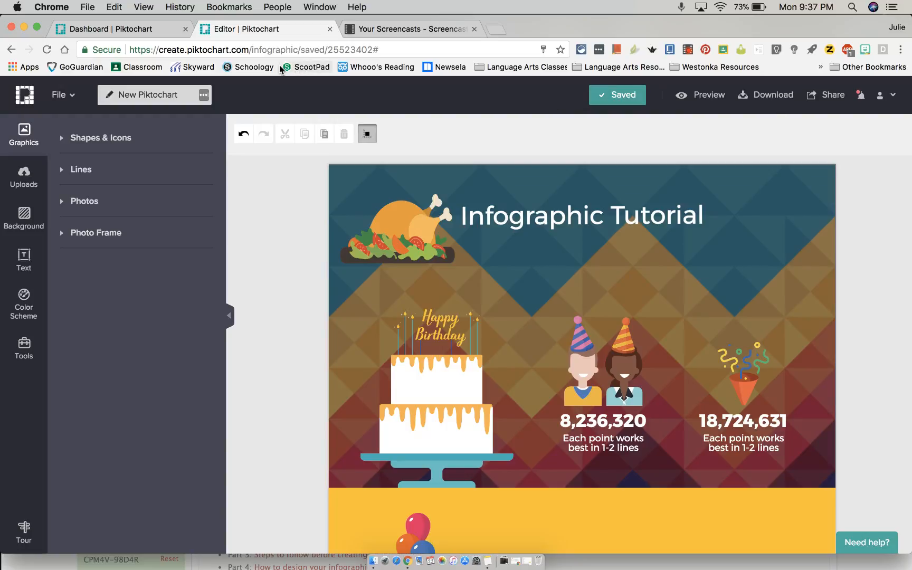
# Step: Rename the "New Piktochart" project with a title beginning "Infographi"
pyautogui.click(137, 87)
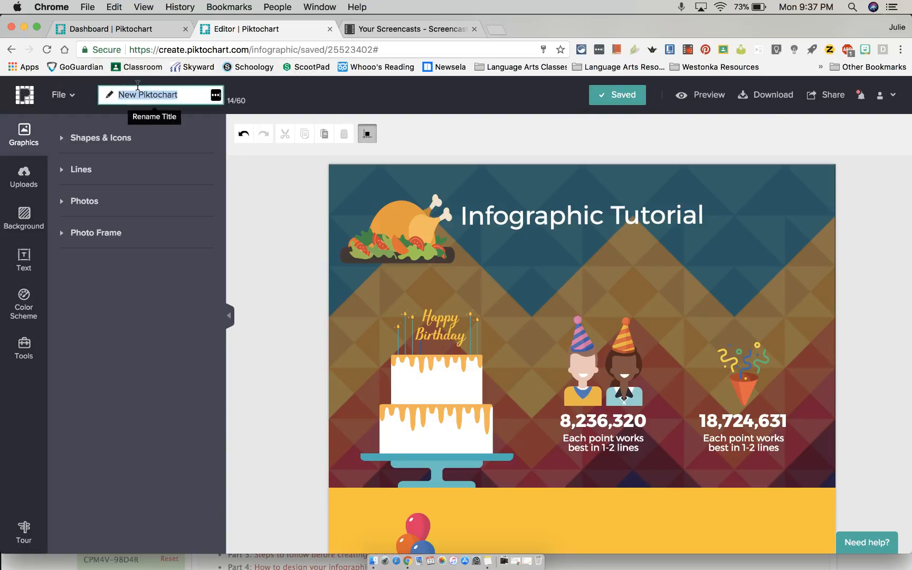
pyautogui.write('Infographi')
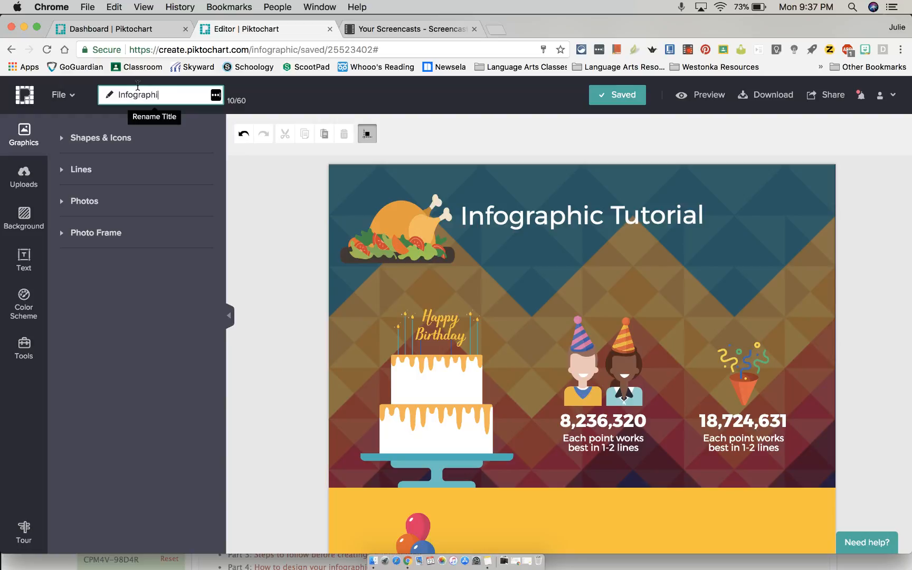